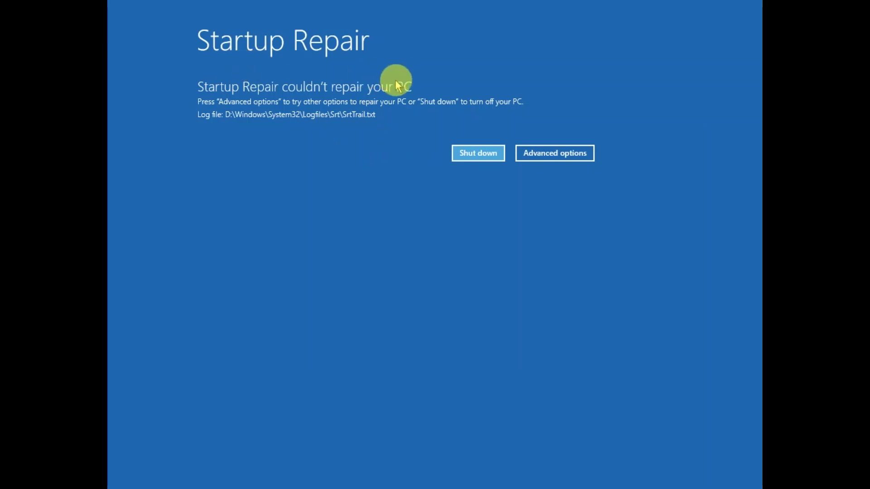
Move past the failed Startup Repair message to the Advanced options.
{"action": "left_click", "coordinate": [547, 155]}
Launch Command Prompt from Troubleshoot > Advanced options in the recovery environment.
{"action": "left_click", "coordinate": [331, 177]}
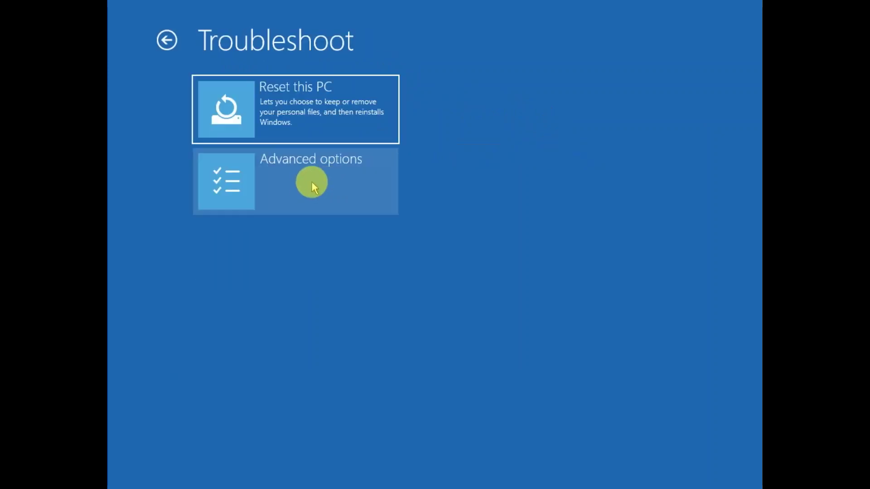
{"action": "left_click", "coordinate": [312, 182]}
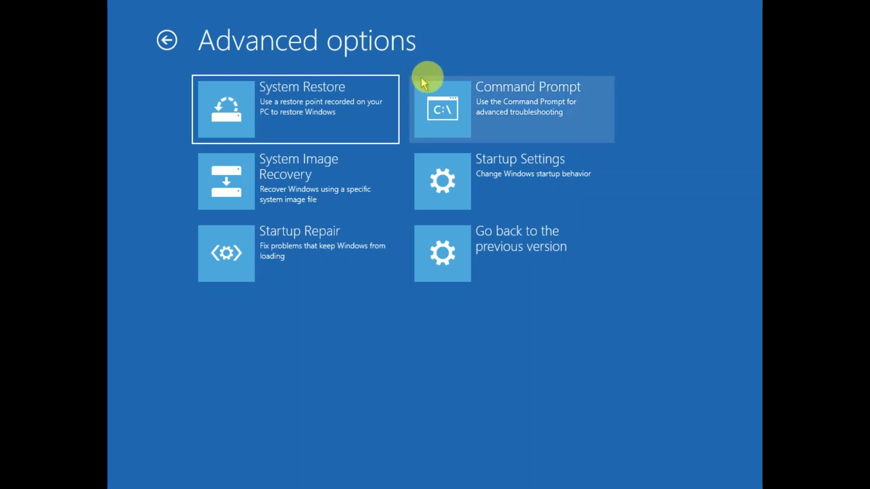
{"action": "left_click", "coordinate": [502, 101]}
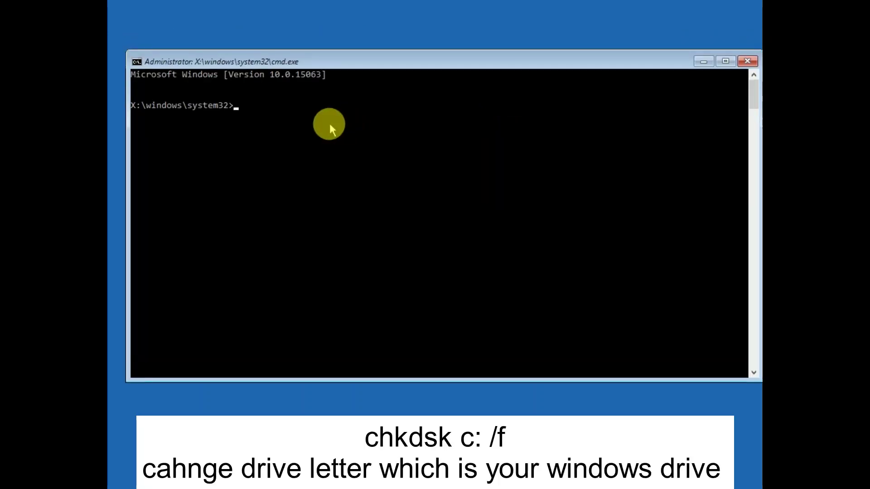
Run chkdsk d: /f, which finds no problems, then exit back to recovery options.
{"action": "type", "text": "chkdsk"}
{"action": "type", "text": "d: /f"}
{"action": "key", "text": "Return"}
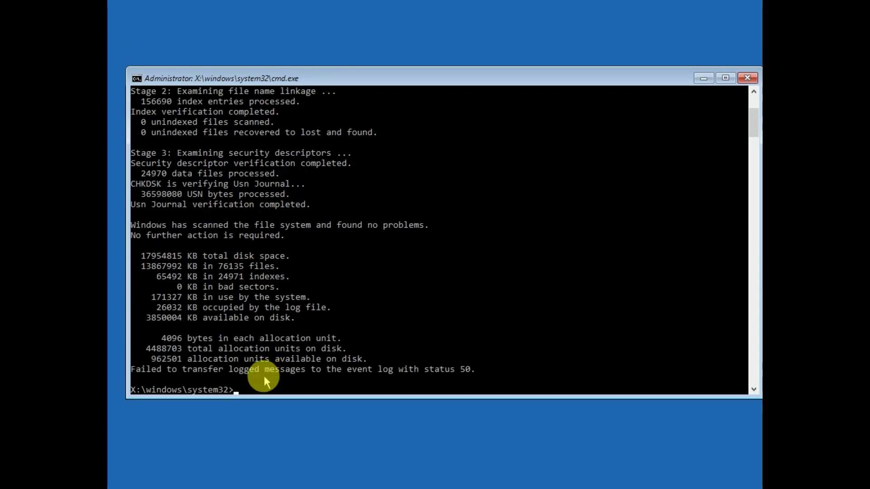
{"action": "type", "text": "exit"}
{"action": "key", "text": "Return"}
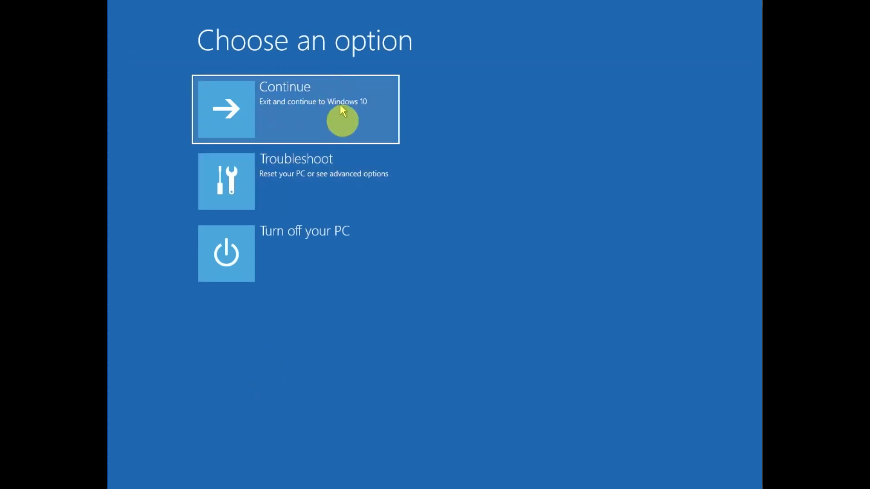
Restart via Troubleshoot > Advanced options > Startup Settings to reach the boot-mode list.
{"action": "left_click", "coordinate": [294, 181]}
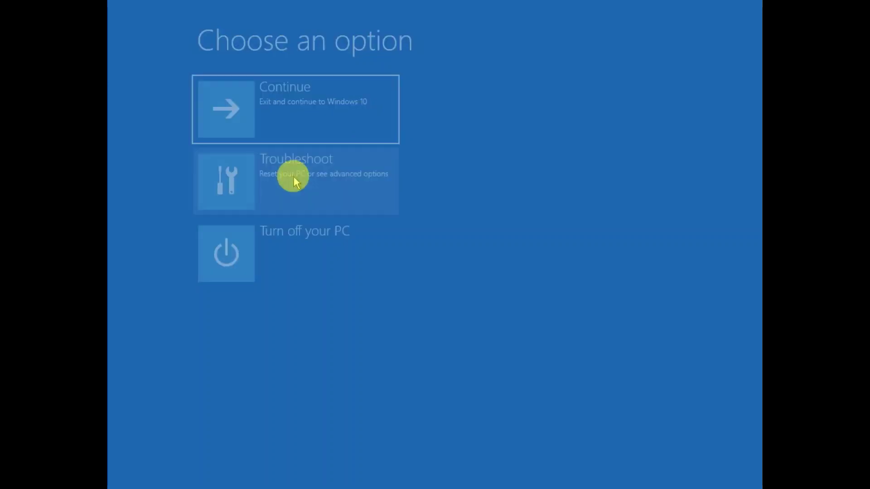
{"action": "left_click", "coordinate": [286, 178]}
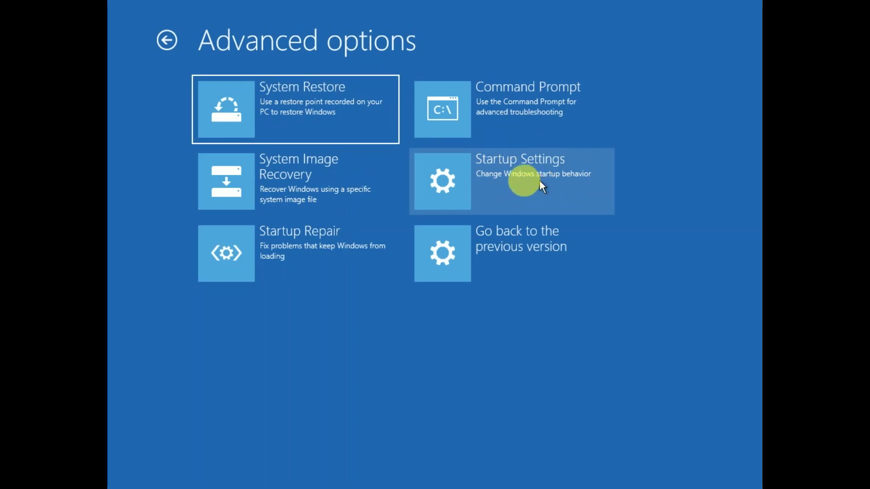
{"action": "left_click", "coordinate": [511, 187]}
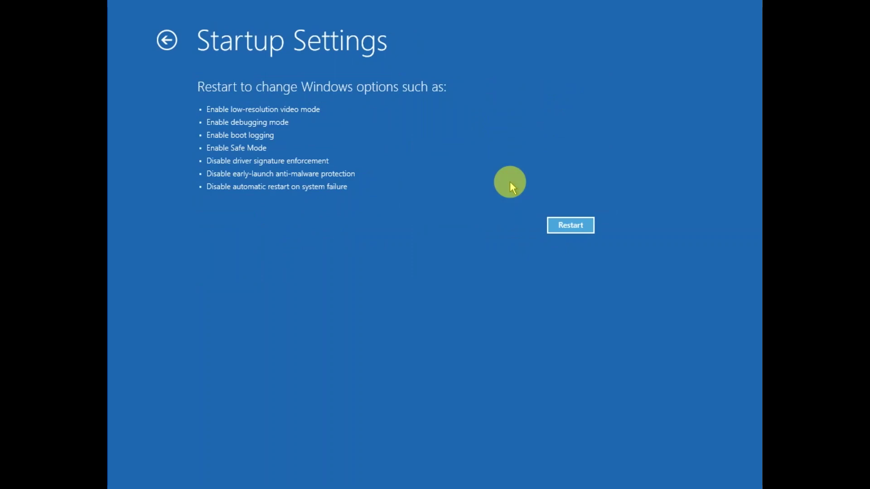
{"action": "left_click", "coordinate": [570, 226]}
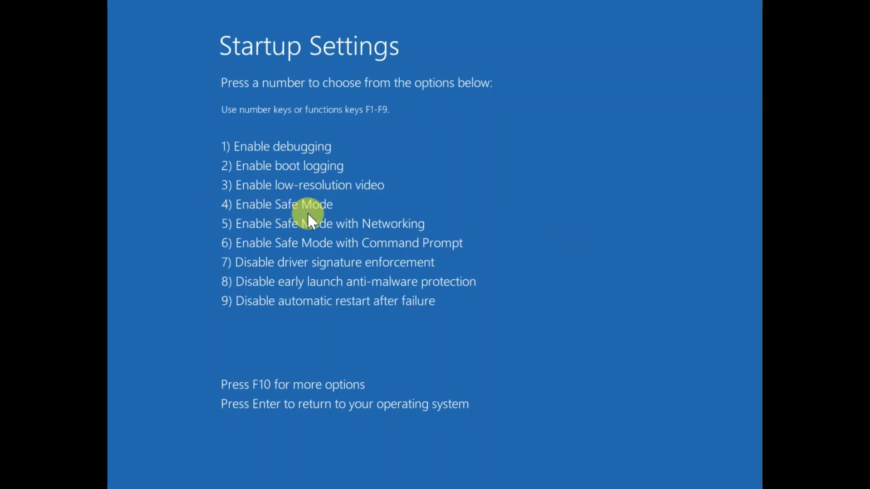
Choose option 4, Enable Safe Mode, to boot Windows into Safe Mode.
{"action": "key", "text": "4"}
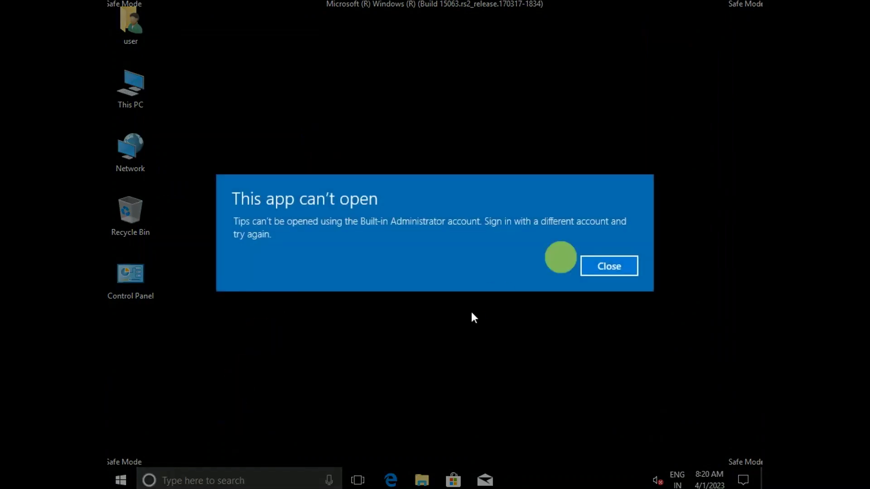
Dismiss the Tips error and search the taskbar for 'powershell'.
{"action": "left_click", "coordinate": [628, 268]}
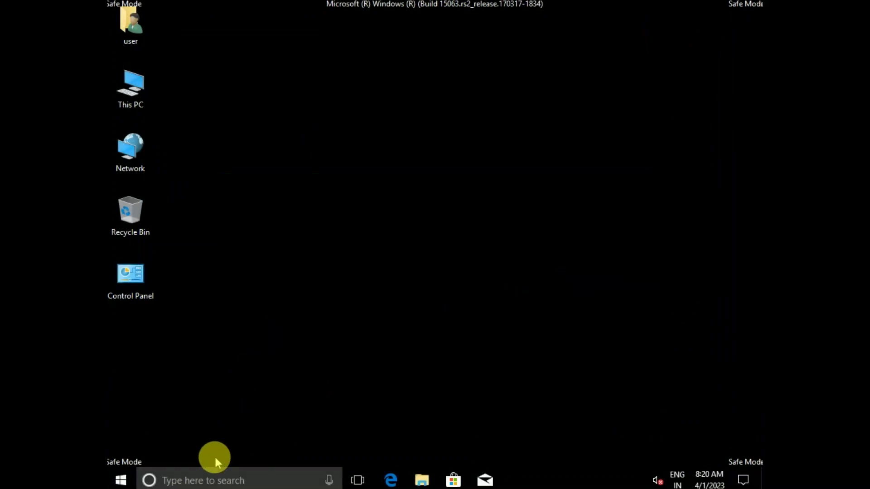
{"action": "left_click", "coordinate": [195, 476]}
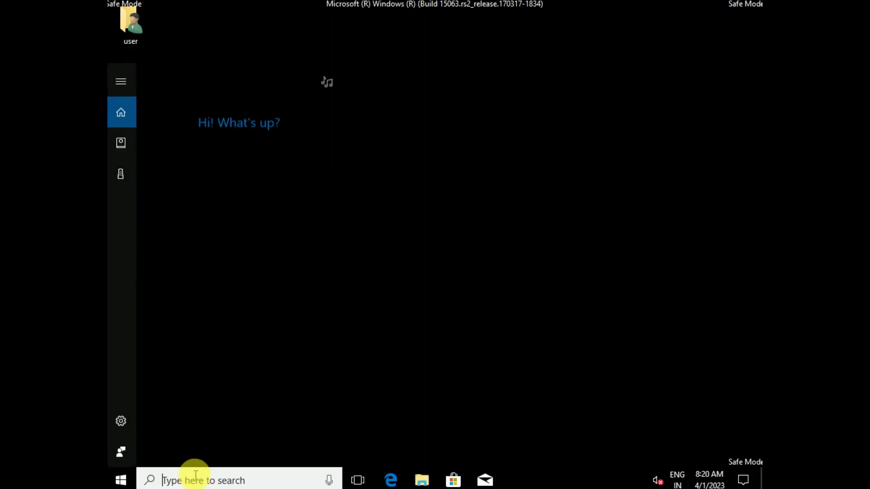
{"action": "type", "text": "power"}
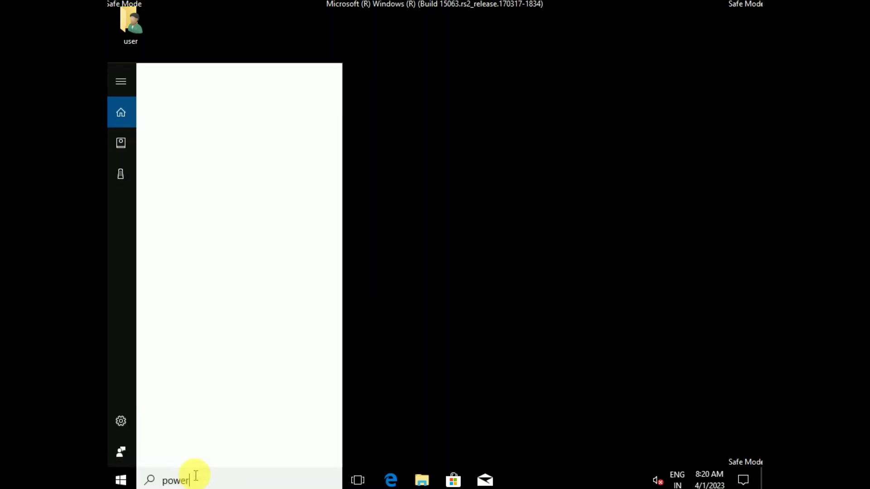
{"action": "type", "text": "shel"}
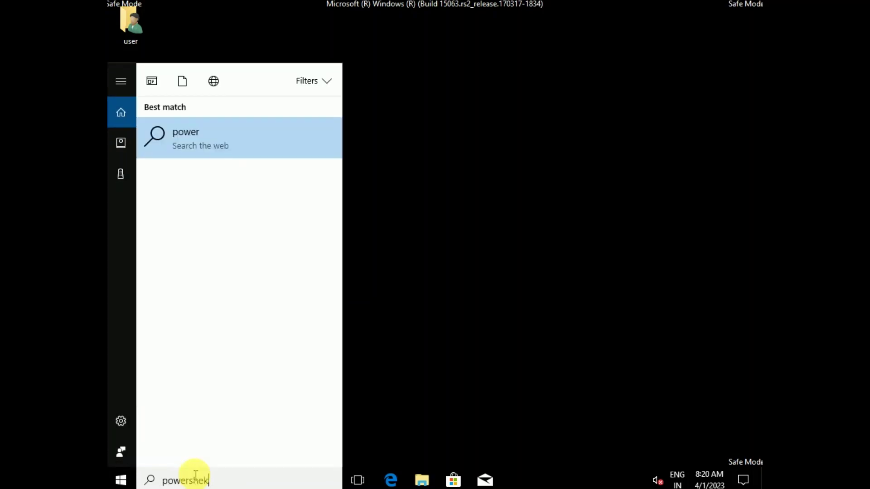
{"action": "key", "text": "BackSpace"}
{"action": "type", "text": "l"}
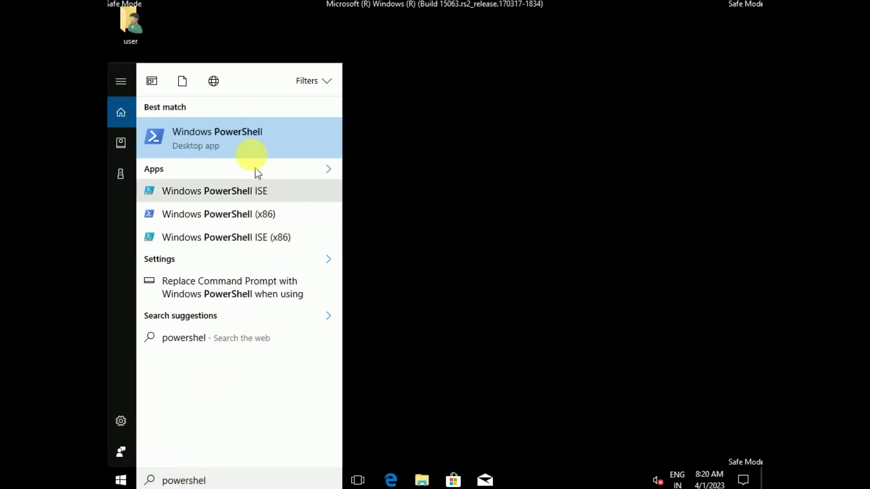
Run Windows PowerShell as administrator from the search result.
{"action": "left_click", "coordinate": [251, 135]}
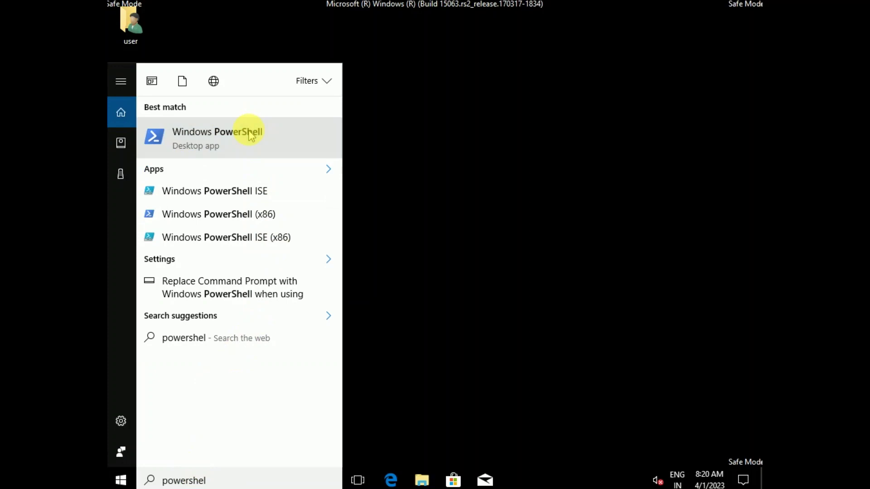
{"action": "right_click", "coordinate": [250, 135]}
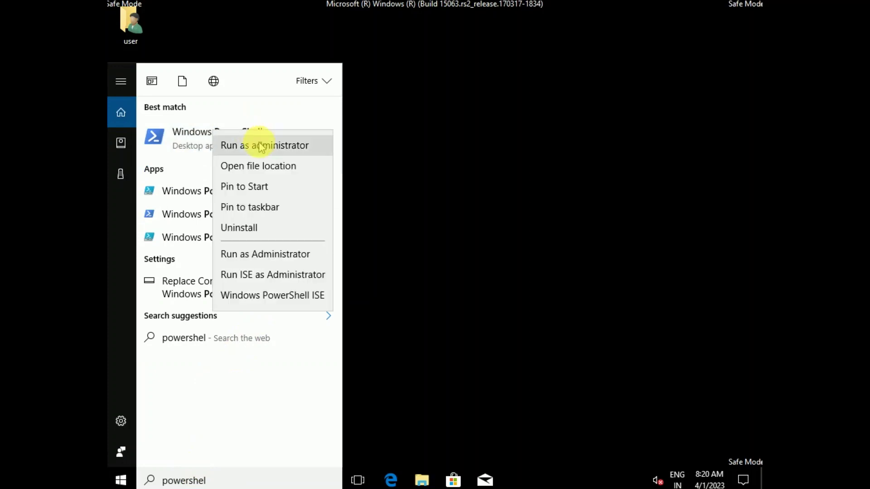
{"action": "left_click", "coordinate": [268, 143]}
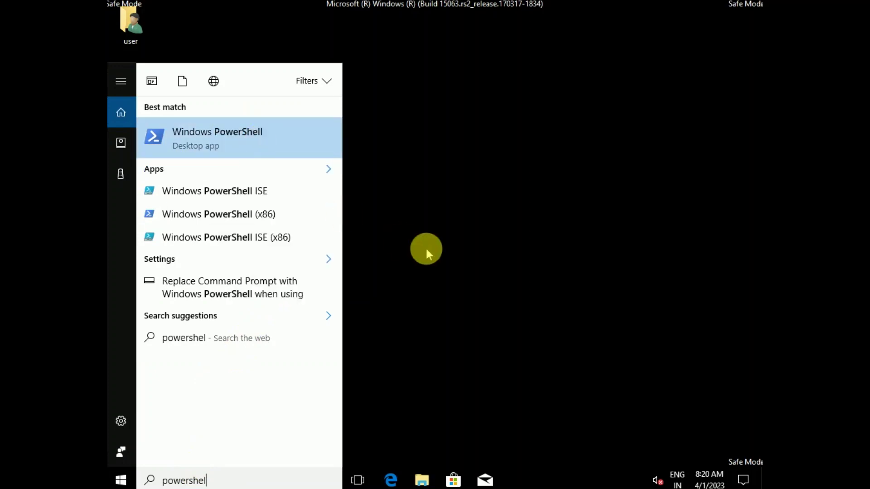
{"action": "left_click", "coordinate": [426, 247]}
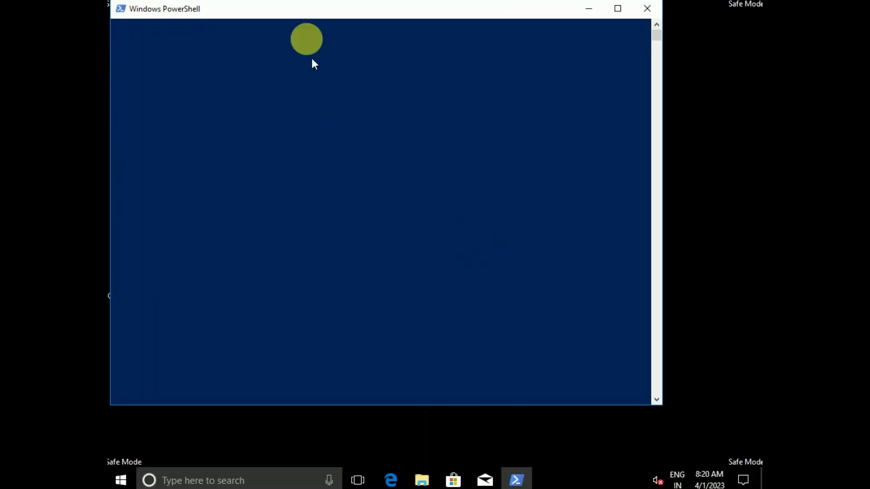
Run sfc /scannow at the administrator PowerShell prompt.
{"action": "key", "text": "Return"}
{"action": "type", "text": "sfc /"}
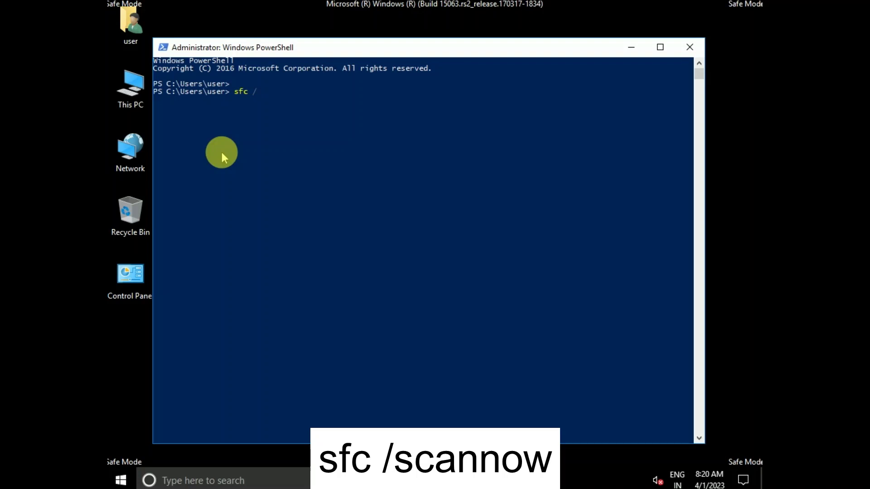
{"action": "type", "text": "scannow"}
{"action": "key", "text": "Return"}
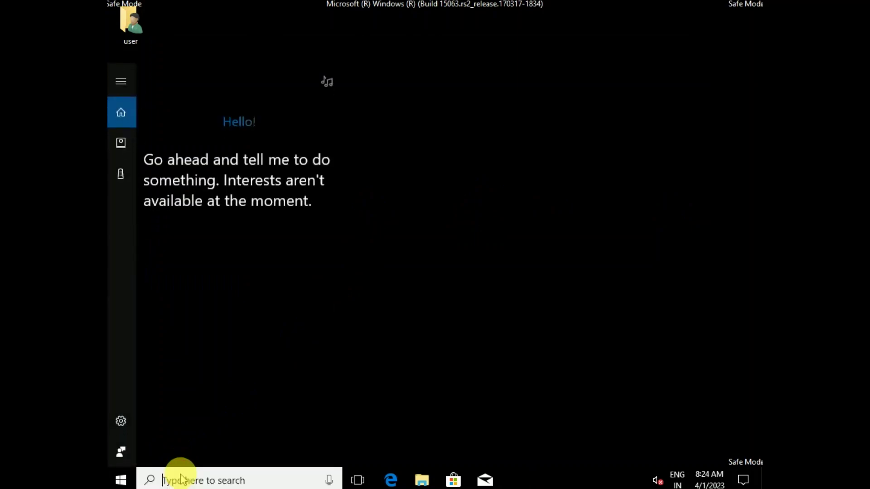
Open Control Panel, maximize it in large icons view, review Programs and Features, then close it.
{"action": "type", "text": "cont"}
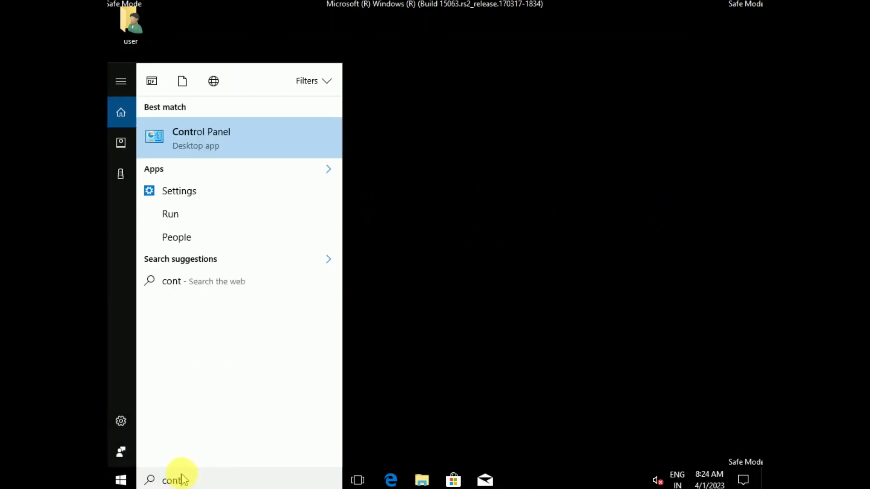
{"action": "left_click", "coordinate": [271, 131]}
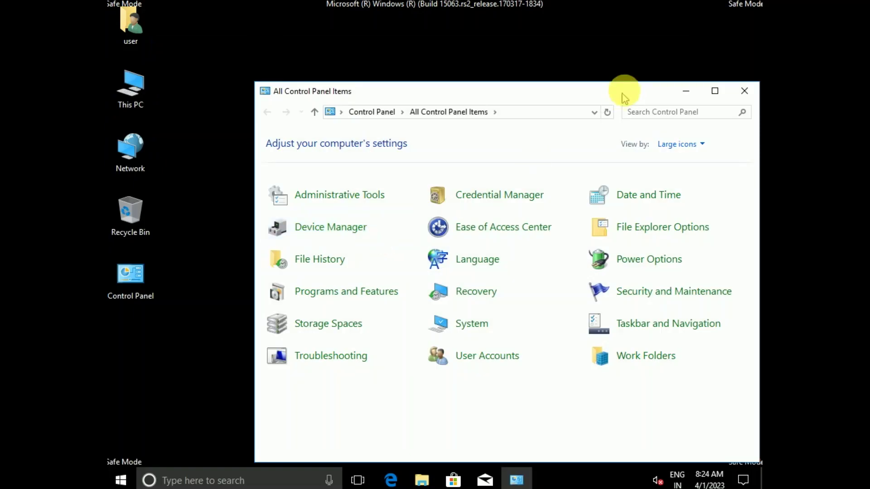
{"action": "left_click", "coordinate": [715, 90]}
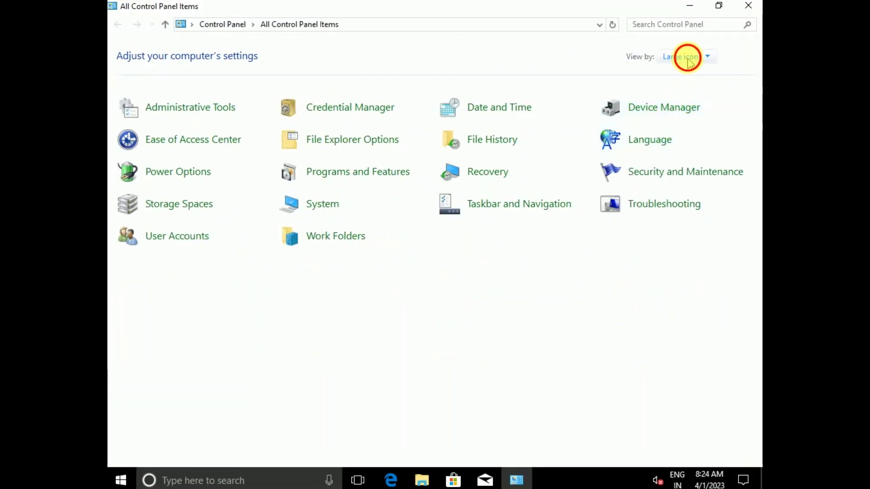
{"action": "left_click", "coordinate": [687, 56]}
{"action": "left_click", "coordinate": [714, 91]}
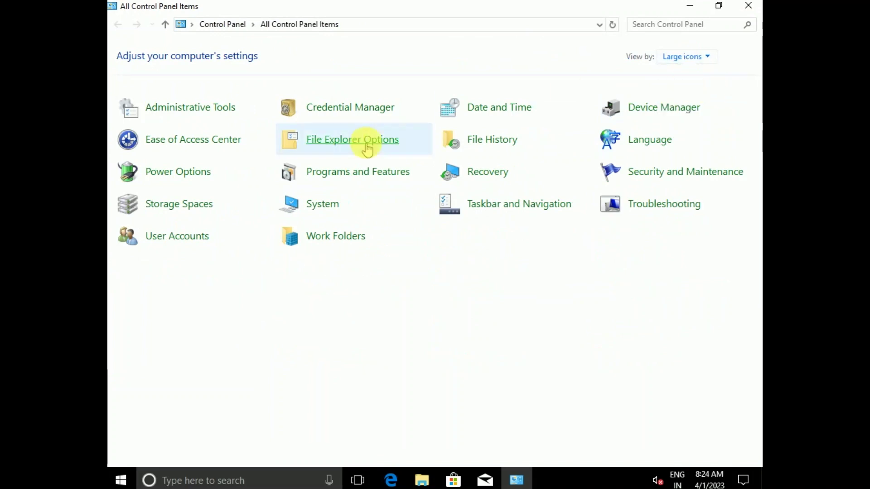
{"action": "left_click", "coordinate": [360, 175]}
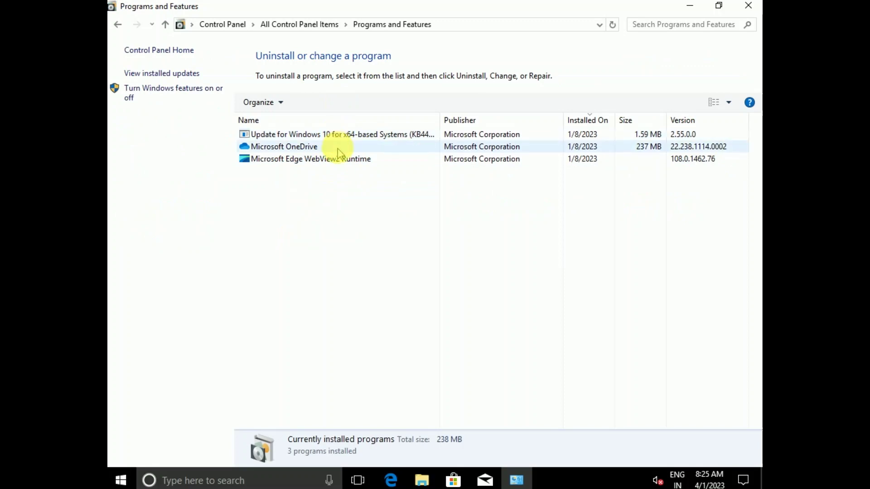
{"action": "left_click", "coordinate": [749, 6]}
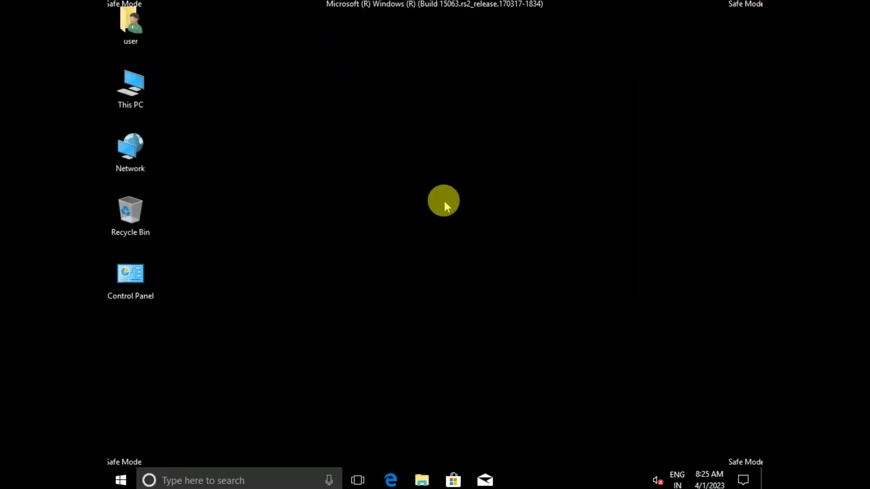
Run msconfig, tick Hide all Microsoft services on the Services tab, and confirm with OK.
{"action": "key", "text": "super+r"}
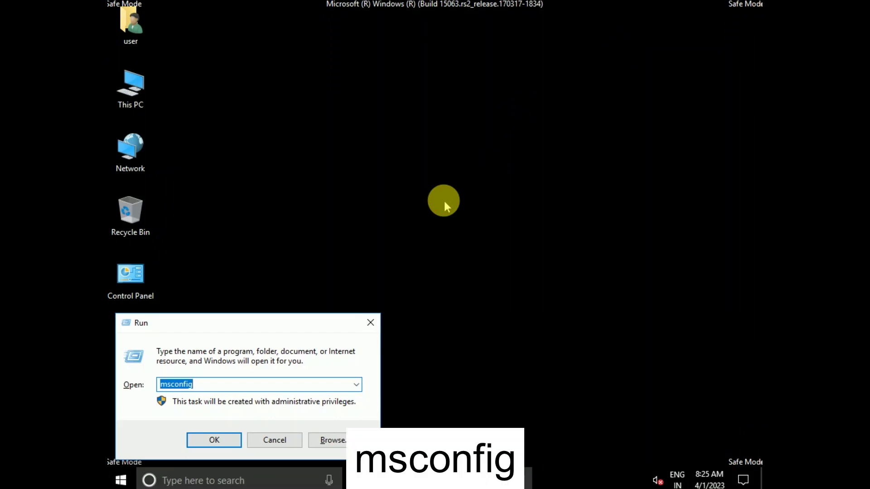
{"action": "type", "text": "msconfig"}
{"action": "left_click", "coordinate": [213, 440]}
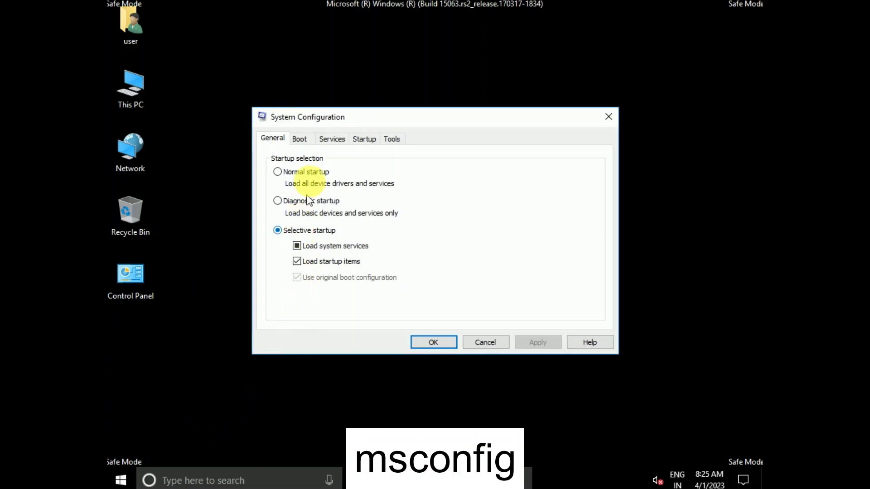
{"action": "left_click", "coordinate": [332, 140]}
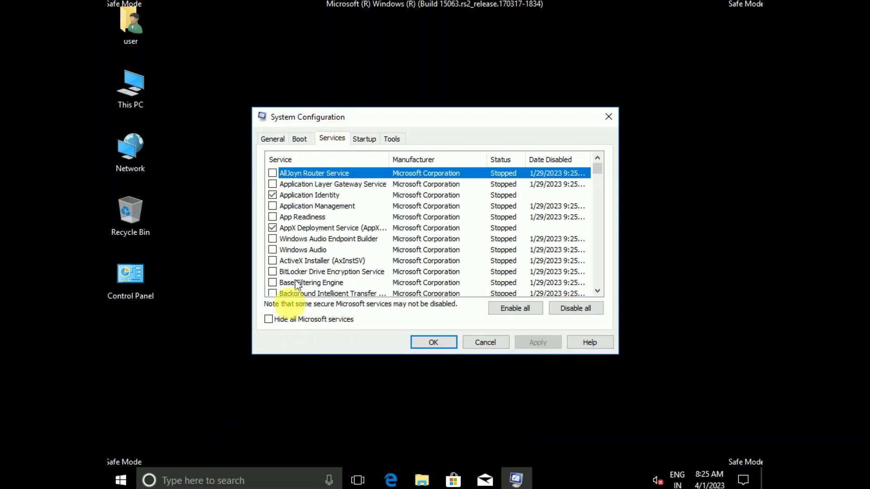
{"action": "left_click", "coordinate": [283, 322]}
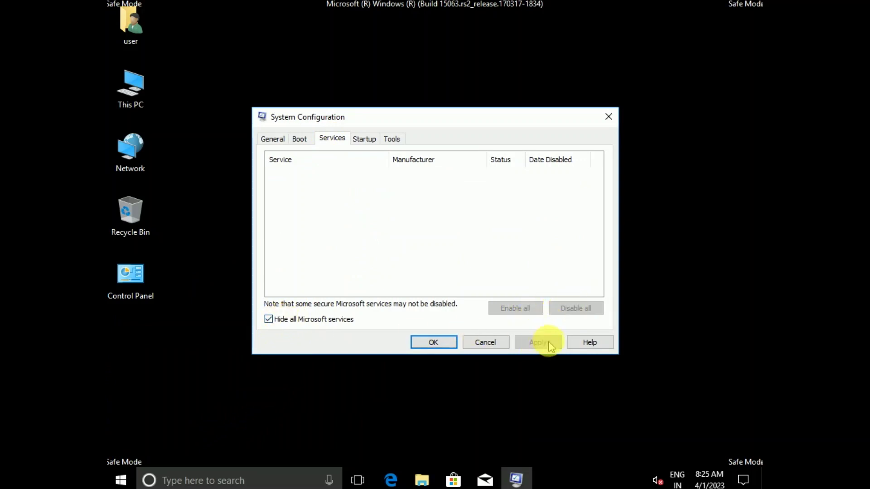
{"action": "left_click", "coordinate": [434, 342]}
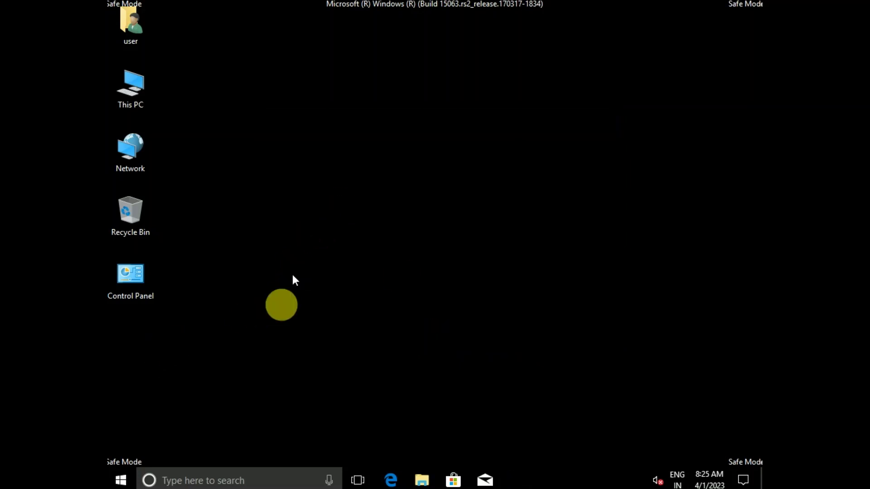
Restart the computer from the Start menu's power options.
{"action": "left_click", "coordinate": [121, 479]}
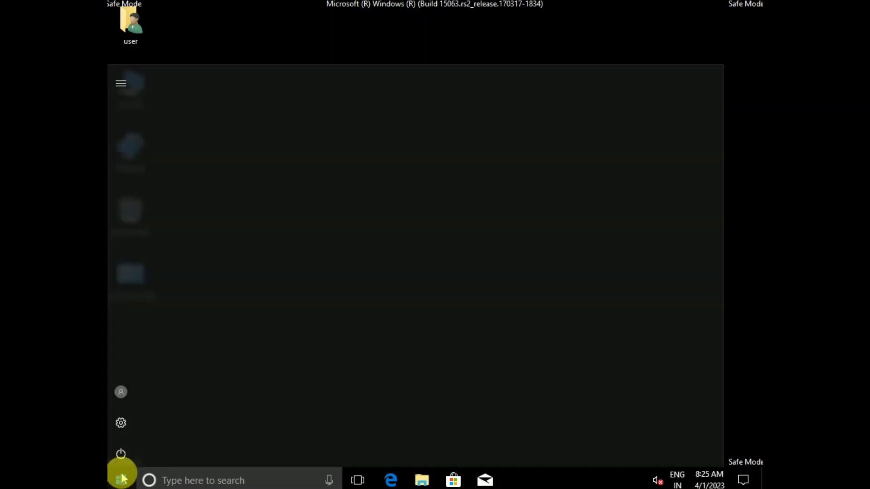
{"action": "left_click", "coordinate": [124, 454]}
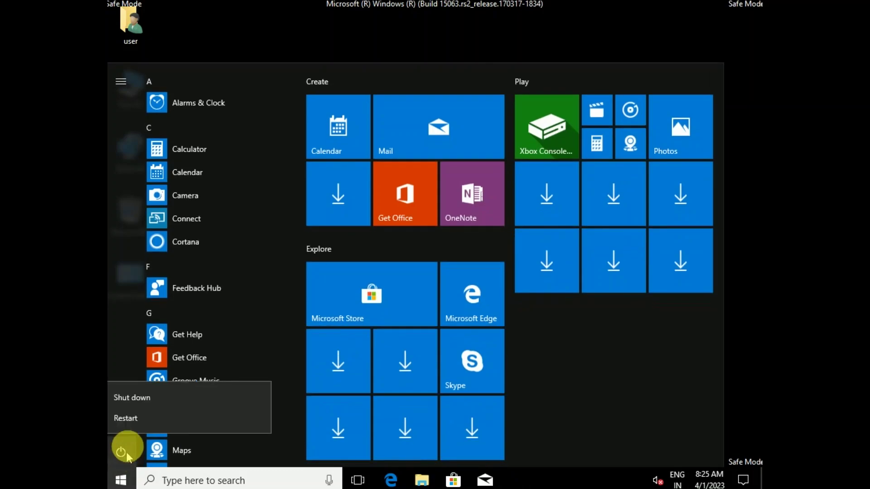
{"action": "left_click", "coordinate": [130, 425]}
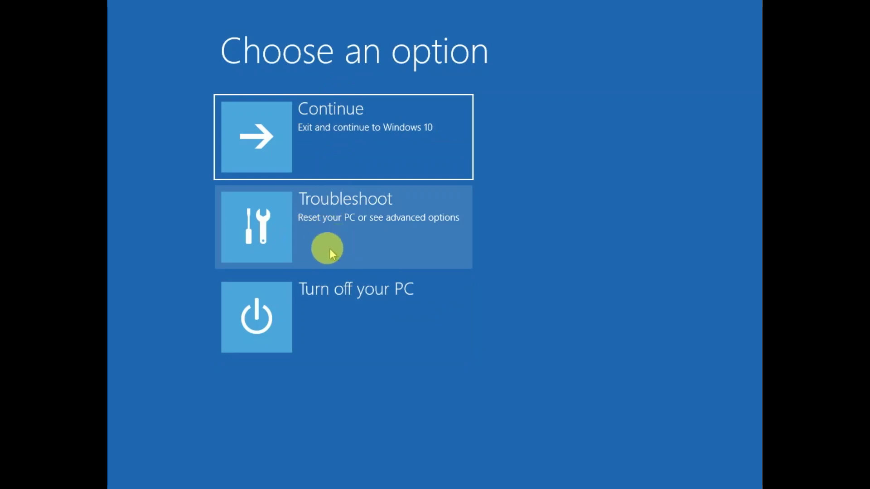
Open the recovery Command Prompt, signing in with the user account's password.
{"action": "left_click", "coordinate": [393, 232]}
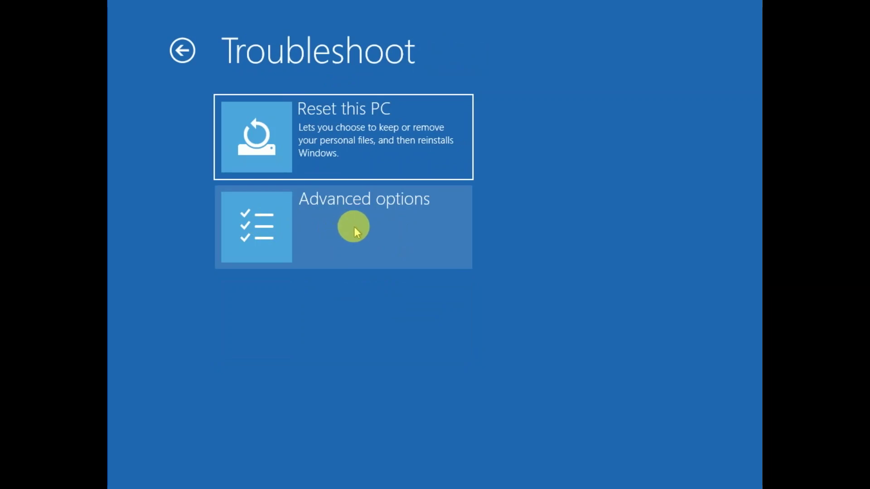
{"action": "left_click", "coordinate": [355, 229]}
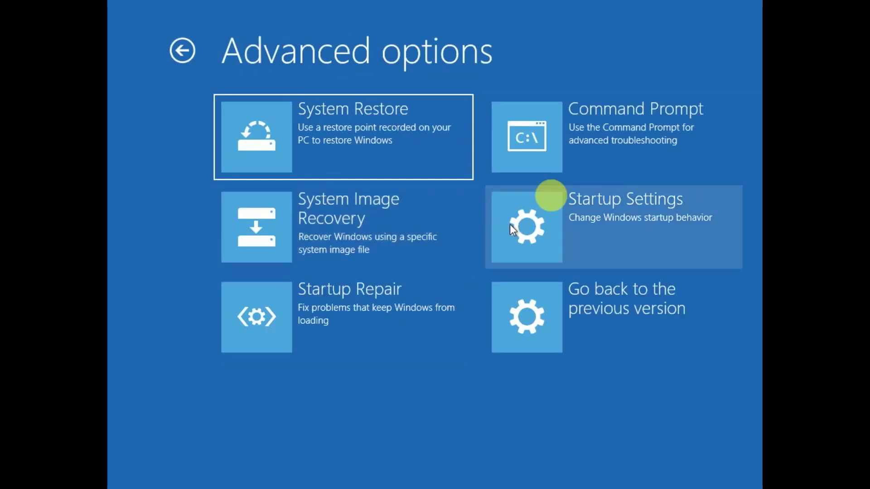
{"action": "left_click", "coordinate": [590, 145]}
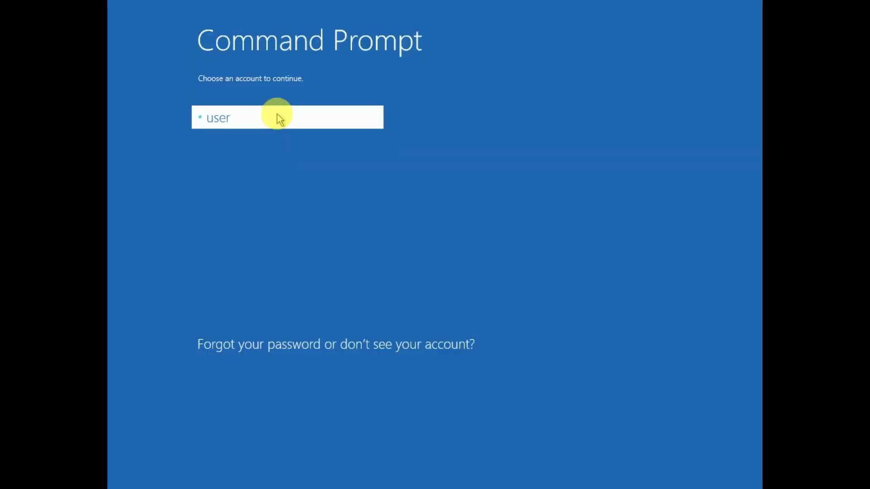
{"action": "left_click", "coordinate": [277, 117]}
{"action": "type", "text": "********"}
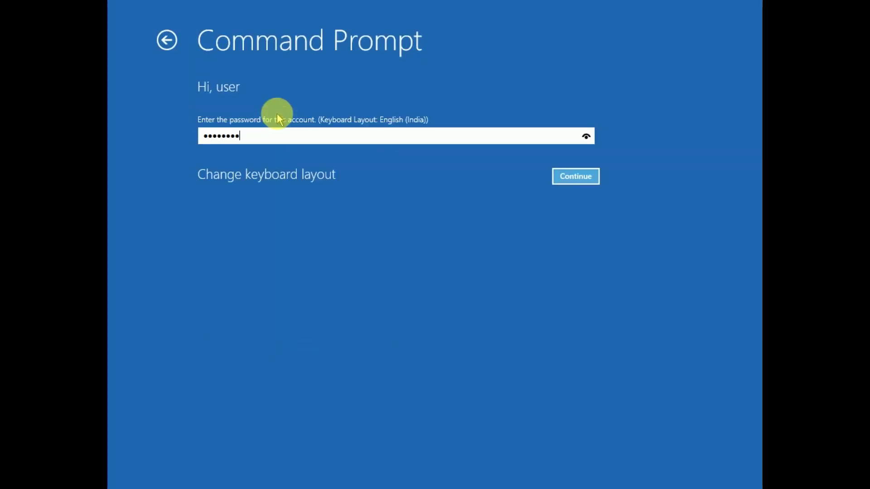
{"action": "key", "text": "Return"}
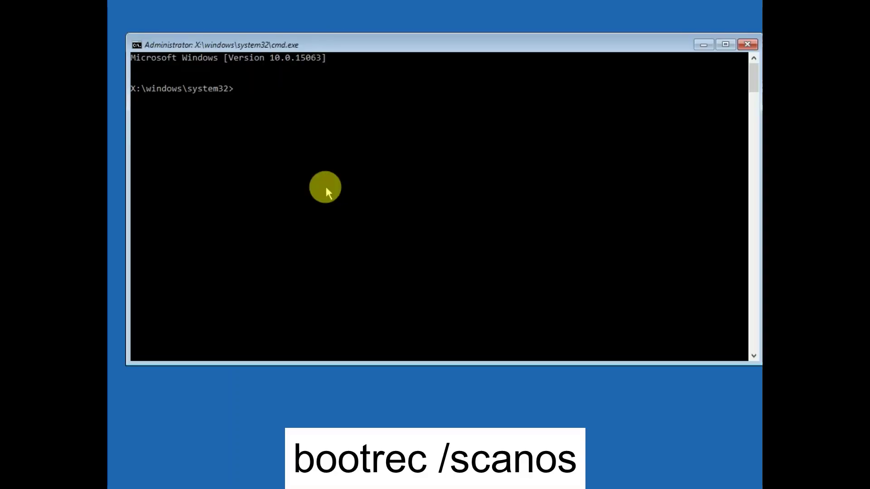
Run bootrec /scanos, which finds 0 Windows installations, then repair the MBR with bootrec /fixmbr.
{"action": "type", "text": "bootrec /scanos"}
{"action": "key", "text": "Return"}
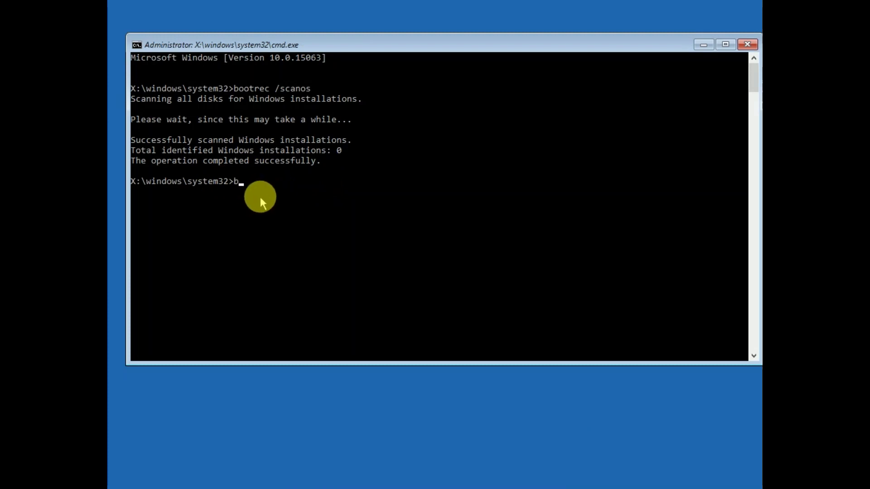
{"action": "type", "text": "oo"}
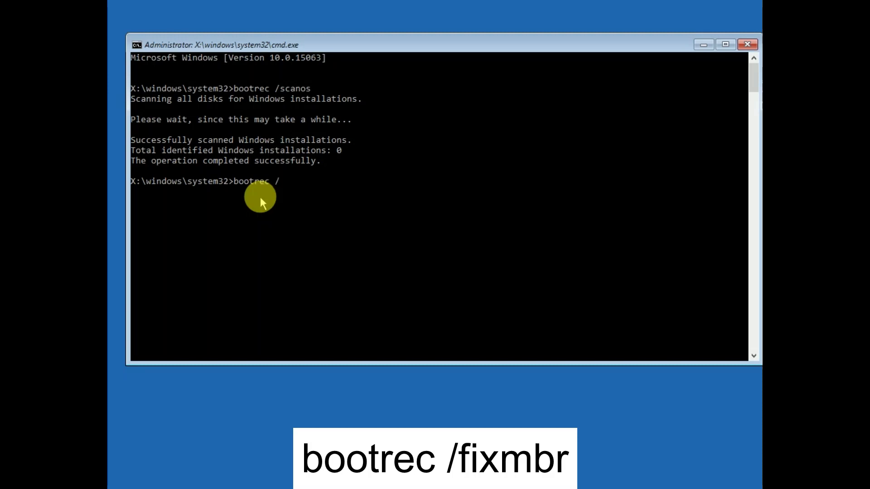
{"action": "type", "text": "trec /fixmbr"}
{"action": "key", "text": "Return"}
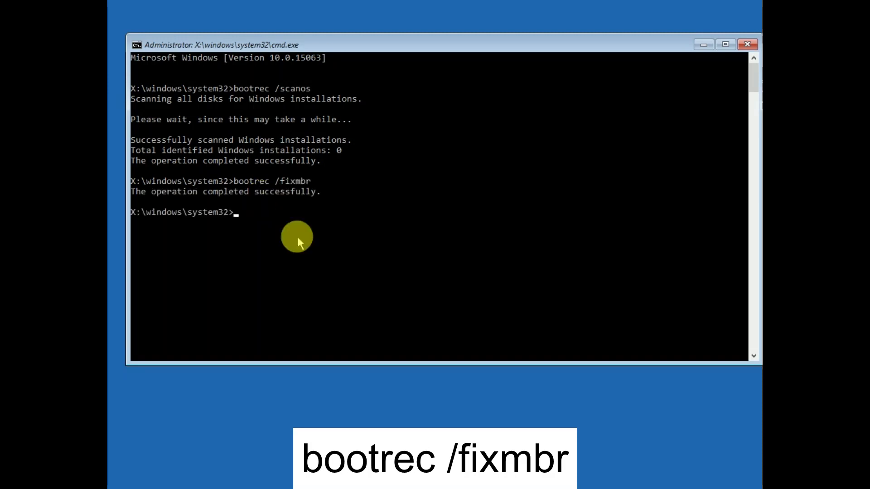
Run bootrec /fixboot and bootrec /rebuildbcd successfully, then exit Command Prompt.
{"action": "type", "text": "bootre"}
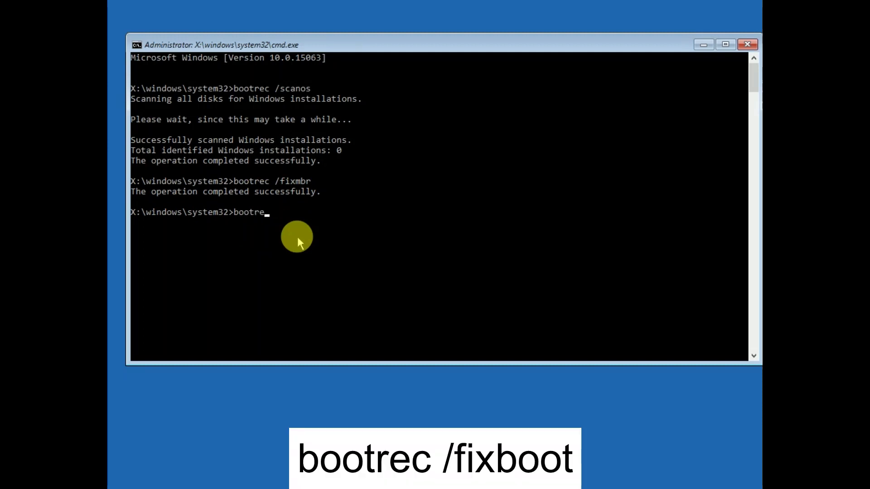
{"action": "type", "text": "c /fixboot"}
{"action": "key", "text": "Return"}
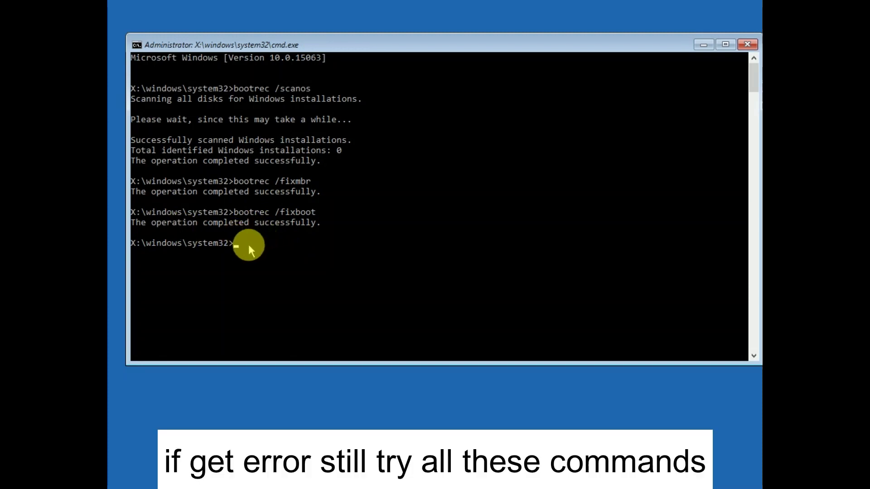
{"action": "type", "text": "boo"}
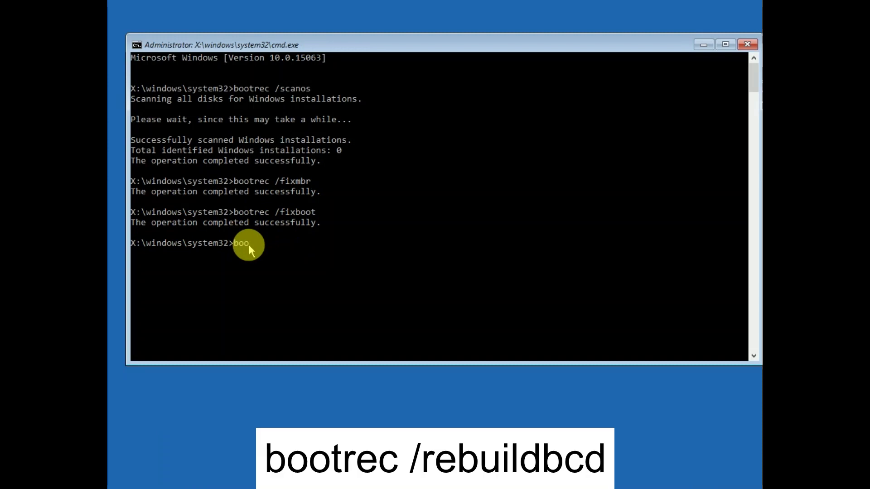
{"action": "type", "text": "trec /rebuildbcd"}
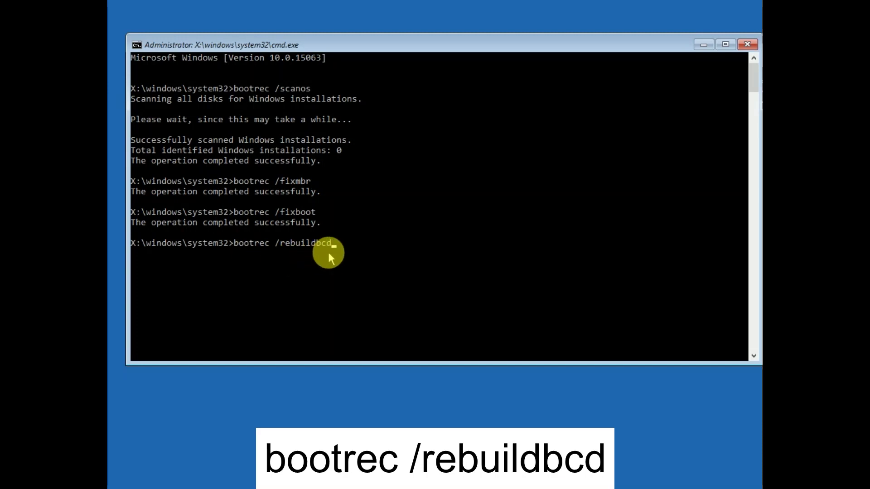
{"action": "key", "text": "Return"}
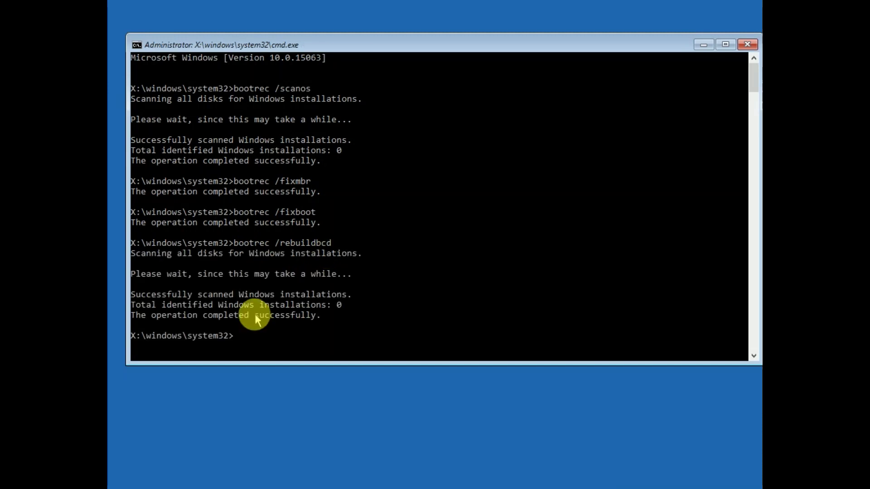
{"action": "type", "text": "e"}
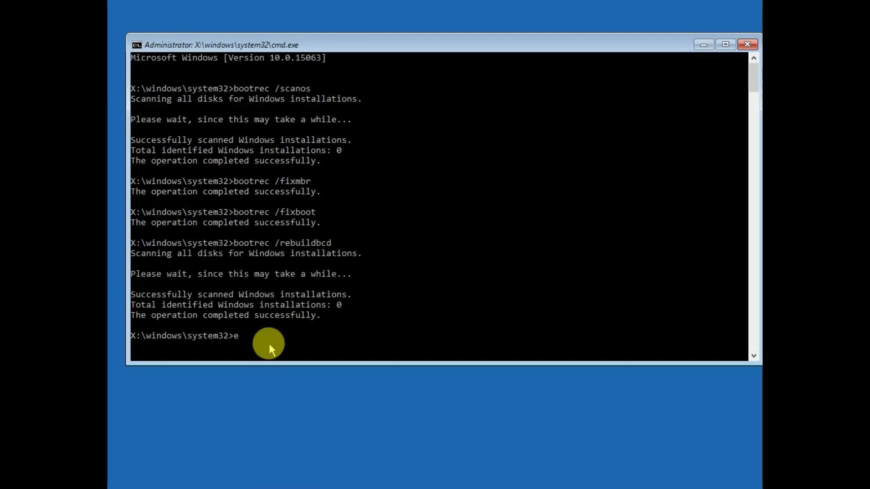
{"action": "type", "text": "xit"}
{"action": "key", "text": "Return"}
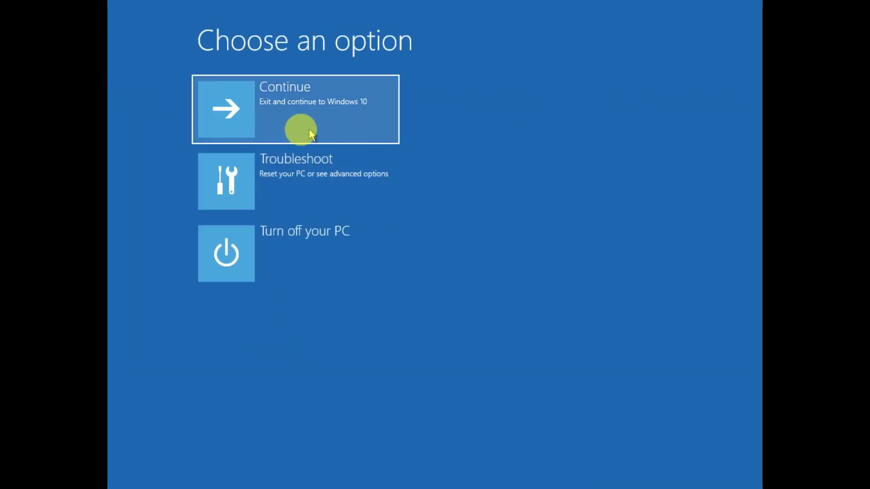
Choose Continue on the Choose an option screen to boot into Windows 10.
{"action": "left_click", "coordinate": [331, 124]}
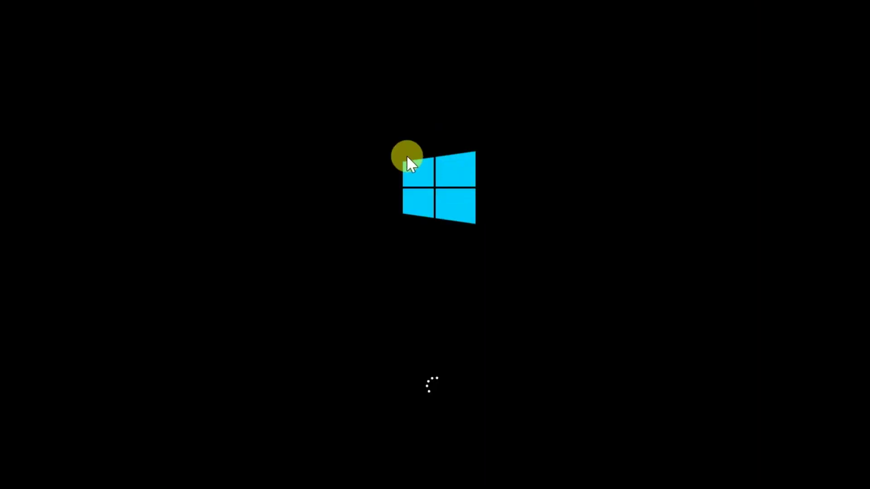